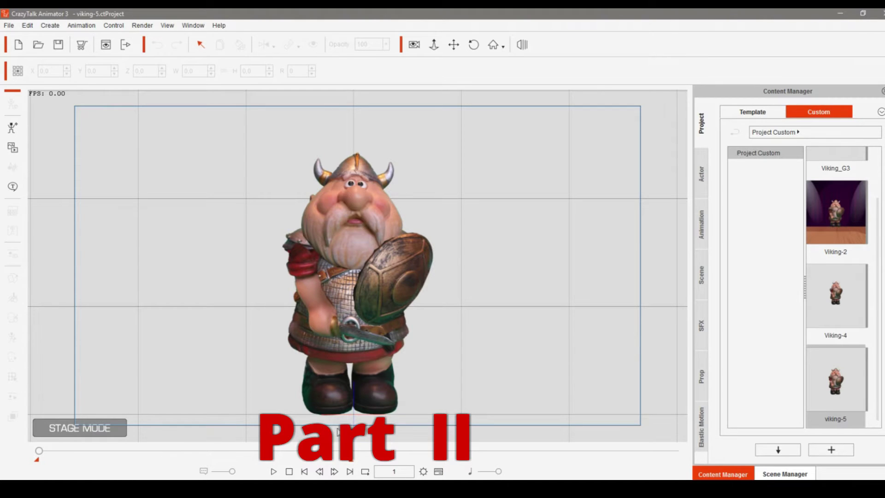
# Preview the viking animation up to frame 699, then show the Scene template library.
pyautogui.click(273, 471)
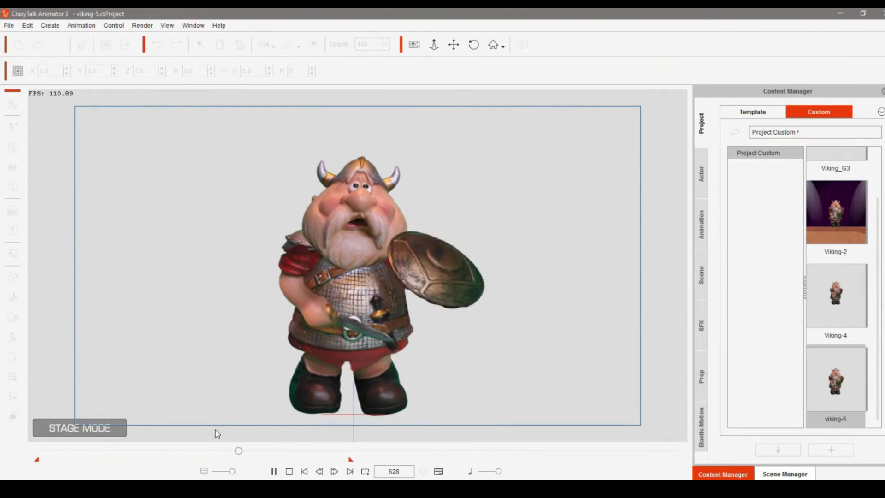
pyautogui.click(275, 471)
pyautogui.click(701, 276)
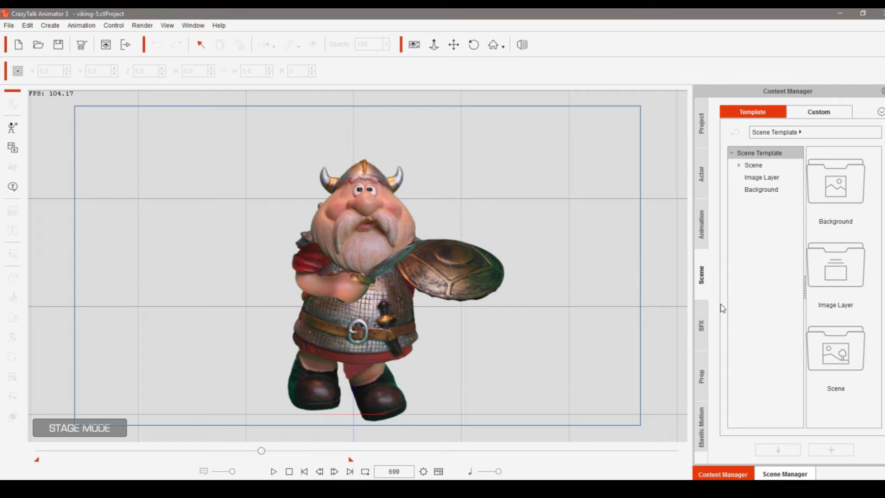
# List the Background templates and bring up the options for the green Living Room background.
pyautogui.click(772, 194)
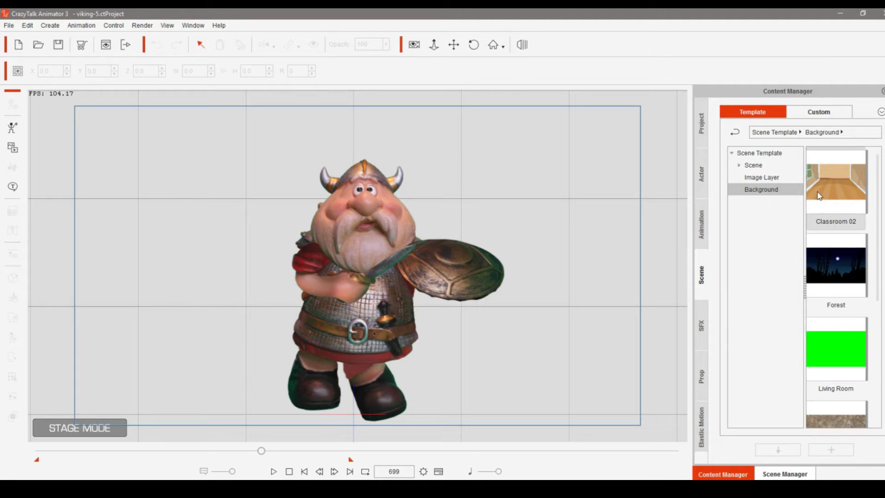
pyautogui.moveTo(881, 254); pyautogui.dragTo(881, 386)
pyautogui.scroll(5, 881, 368)
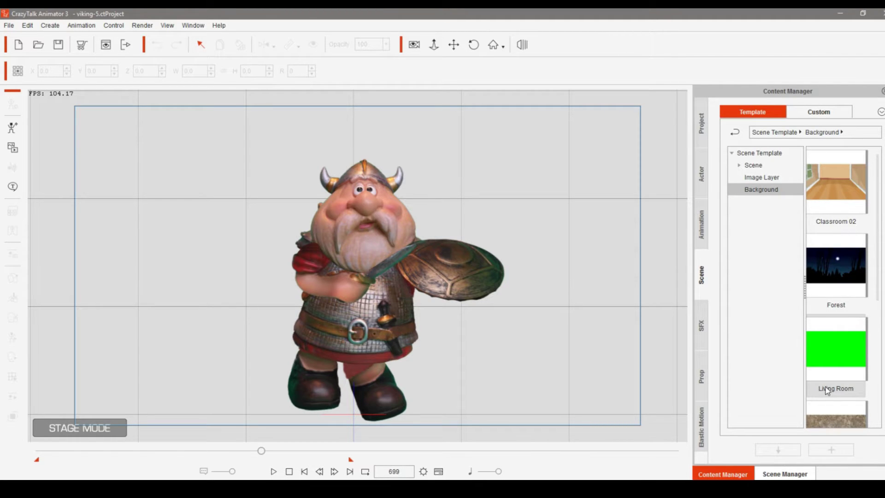
pyautogui.click(834, 352)
pyautogui.rightClick(833, 351)
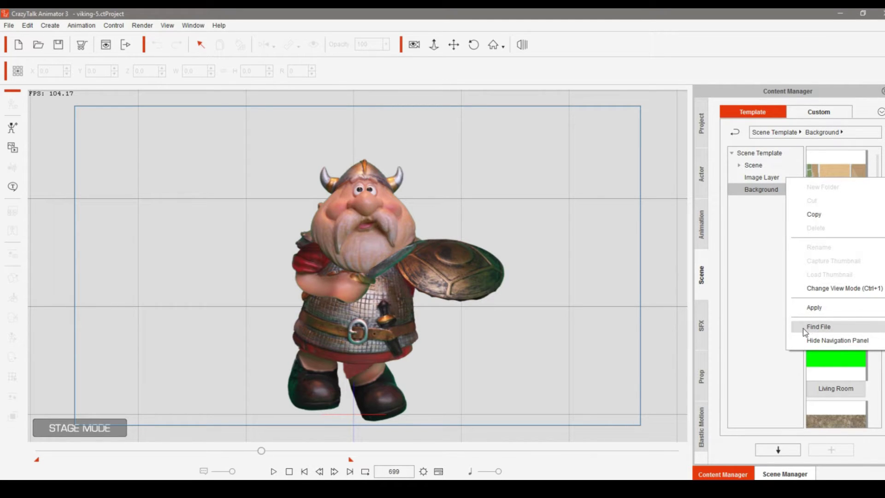
# Locate Living Room.JPG on disk and open it in Paint Shop Pro X2.
pyautogui.click(836, 327)
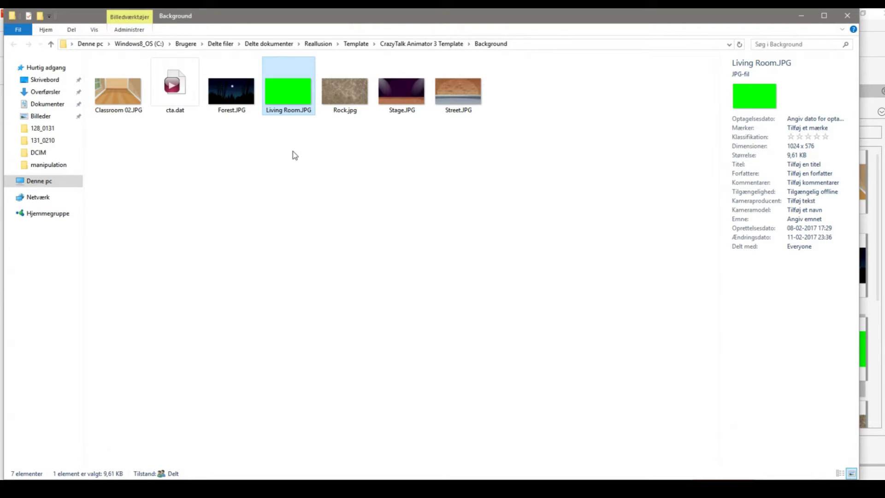
pyautogui.rightClick(290, 93)
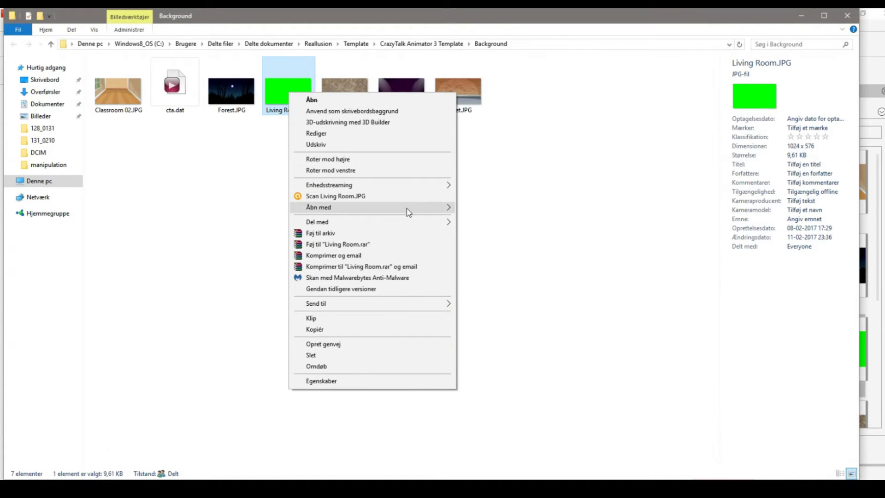
pyautogui.moveTo(409, 211)
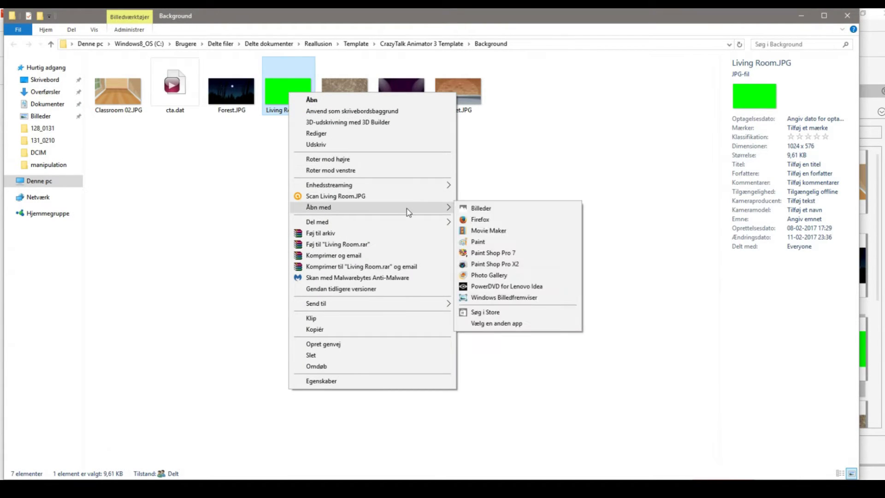
pyautogui.click(496, 265)
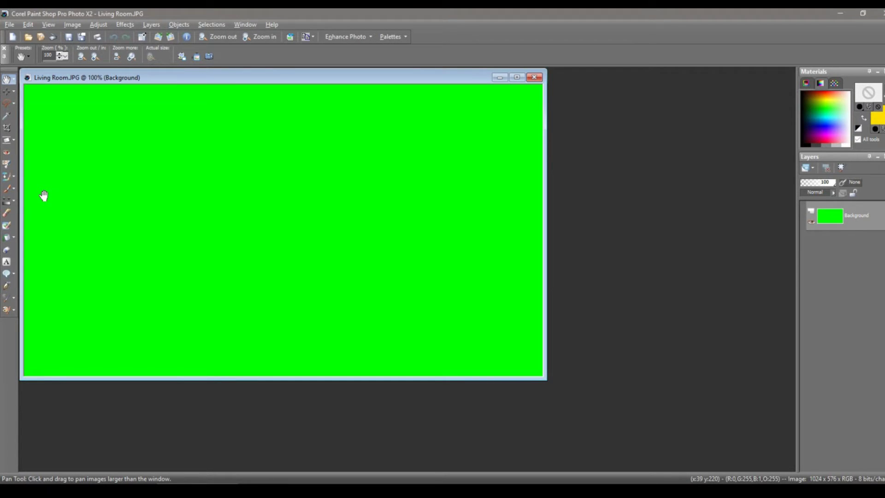
# Save the solid green 1024 x 576 Living Room.JPG in Paint Shop Pro.
pyautogui.click(9, 25)
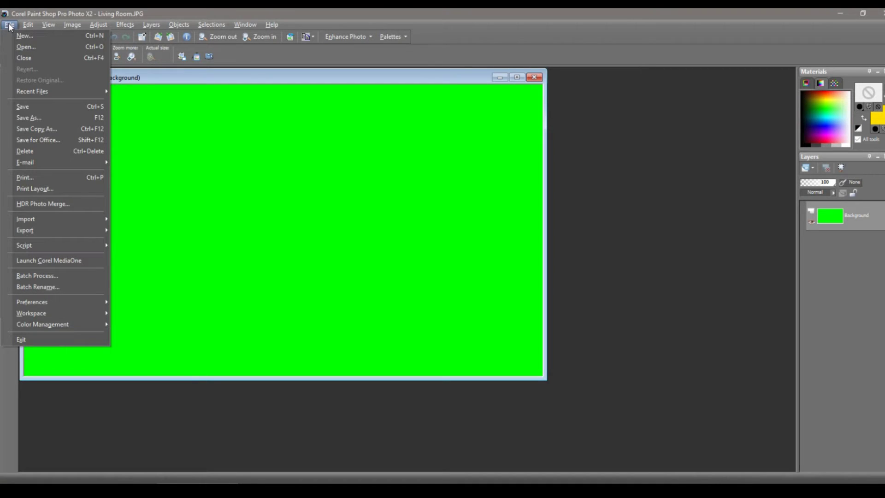
pyautogui.click(29, 106)
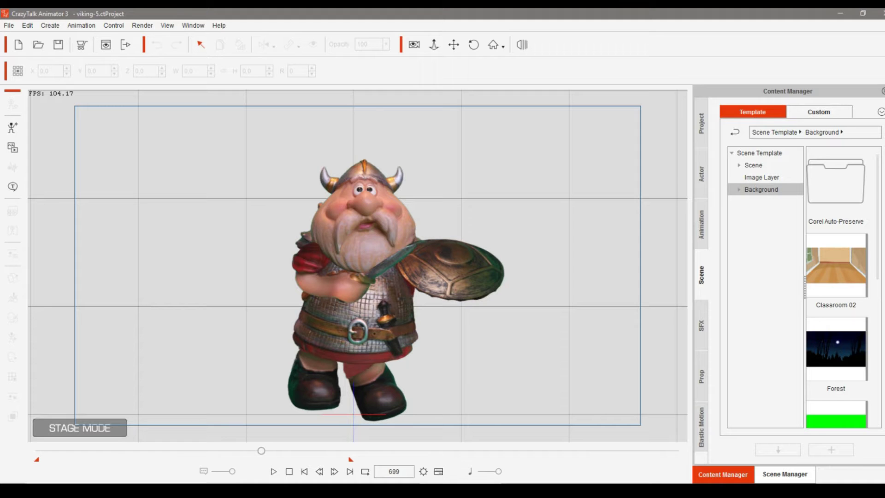
# Apply the green Living Room background behind the viking and play the animation through once.
pyautogui.scroll(-4, 881, 337)
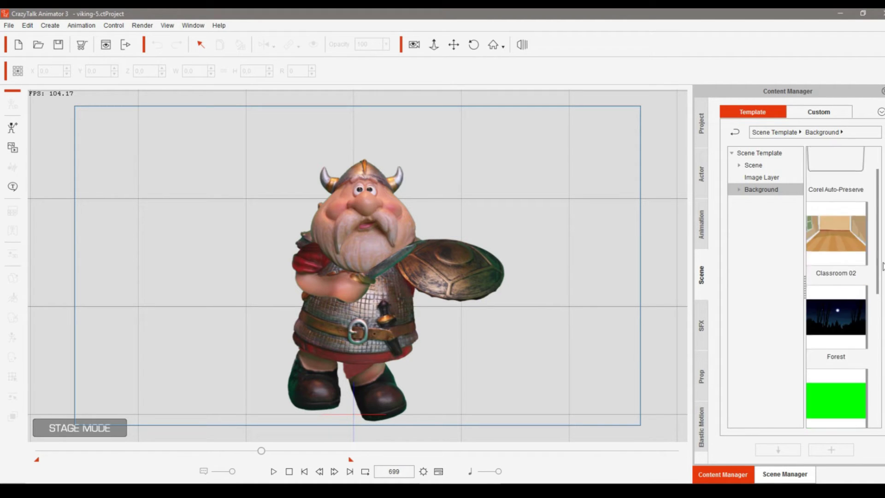
pyautogui.click(826, 249)
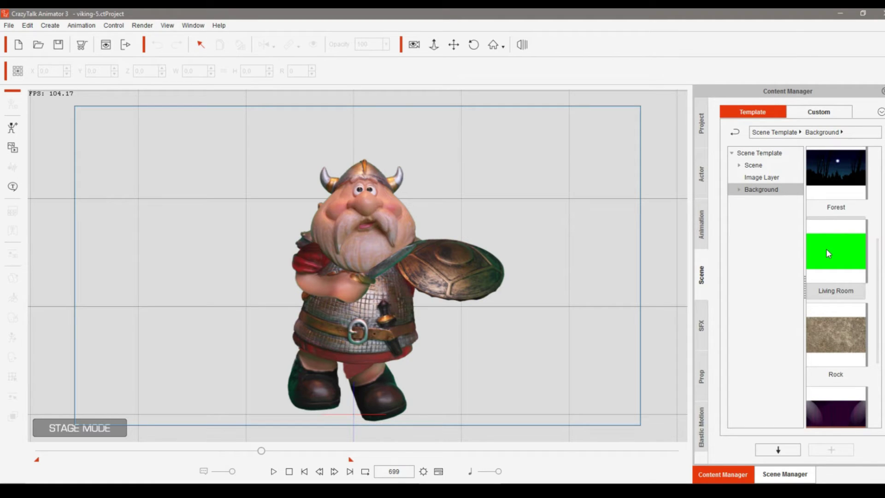
pyautogui.doubleClick(827, 249)
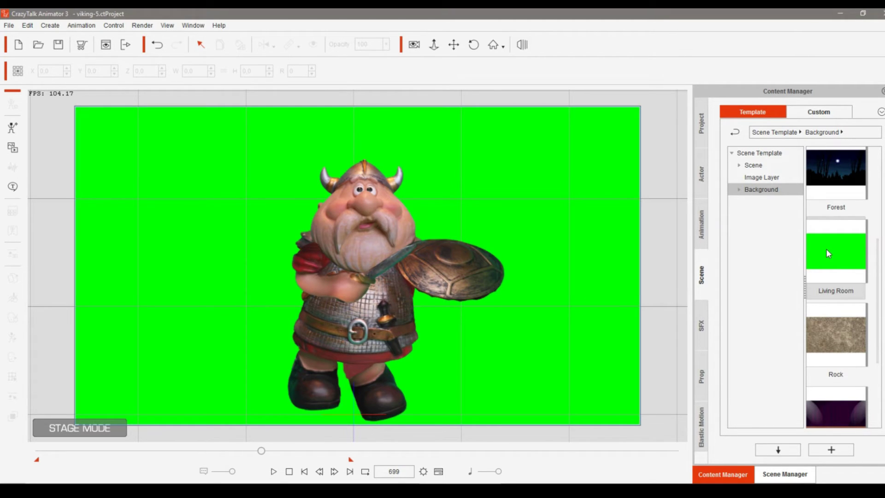
pyautogui.click(274, 471)
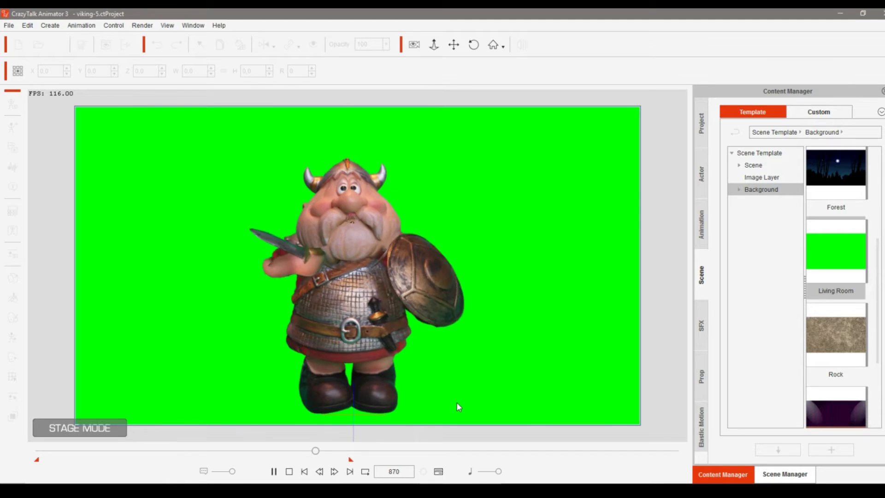
pyautogui.click(289, 472)
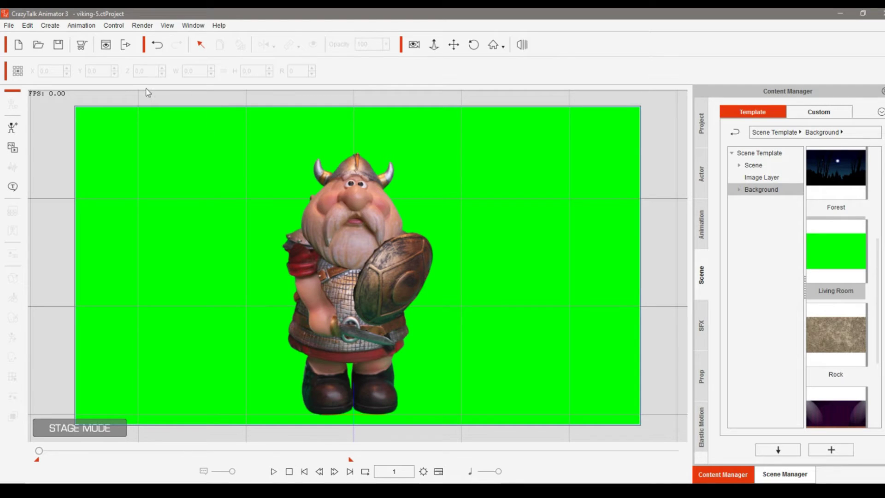
# Open Render Settings and list the output formats WMV, AVI, MP4, popVideo and WAV.
pyautogui.click(125, 44)
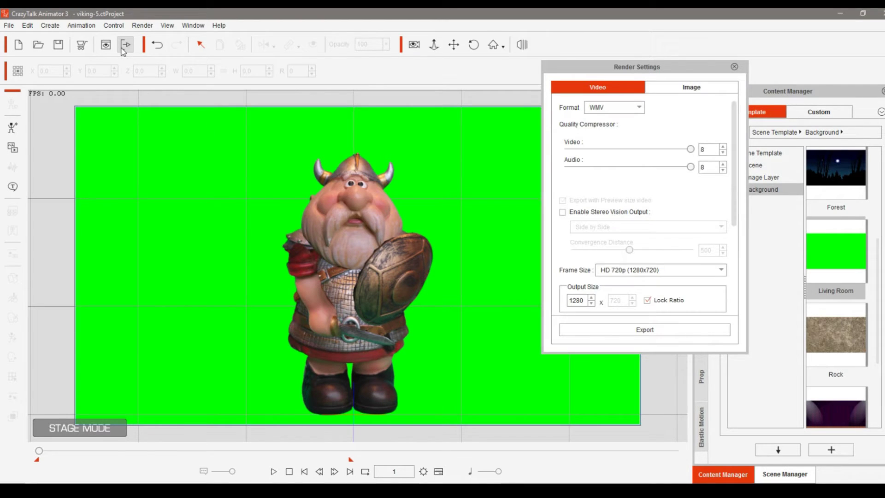
pyautogui.click(643, 109)
pyautogui.click(643, 108)
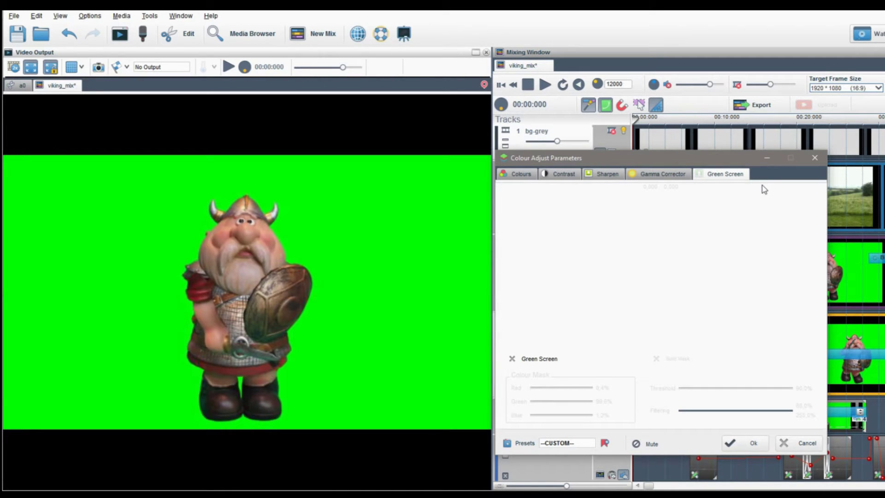
# Turn on green-screen keying for the viking clip and preview the keyed track solo.
pyautogui.click(511, 359)
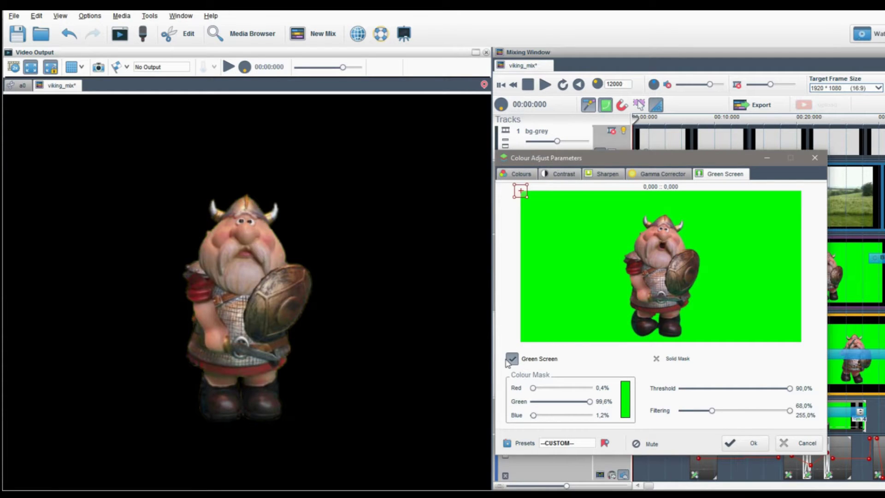
pyautogui.click(512, 359)
pyautogui.click(511, 359)
pyautogui.click(625, 131)
pyautogui.click(625, 132)
pyautogui.click(625, 132)
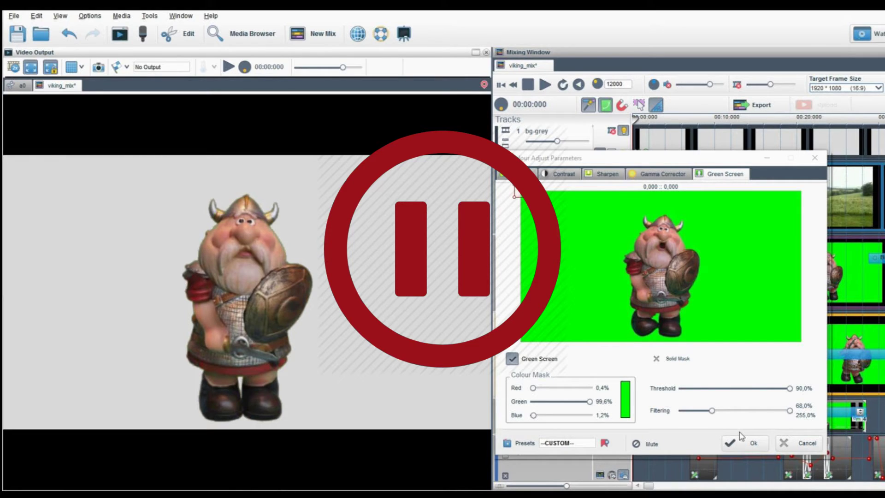
# Confirm the green-screen key and compare the mix with and without the landscape background.
pyautogui.click(733, 444)
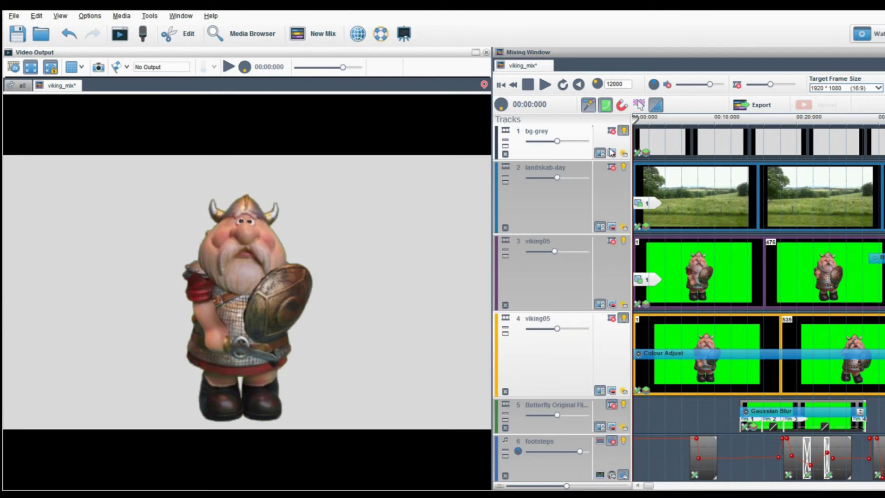
pyautogui.click(624, 168)
pyautogui.click(624, 167)
pyautogui.click(624, 168)
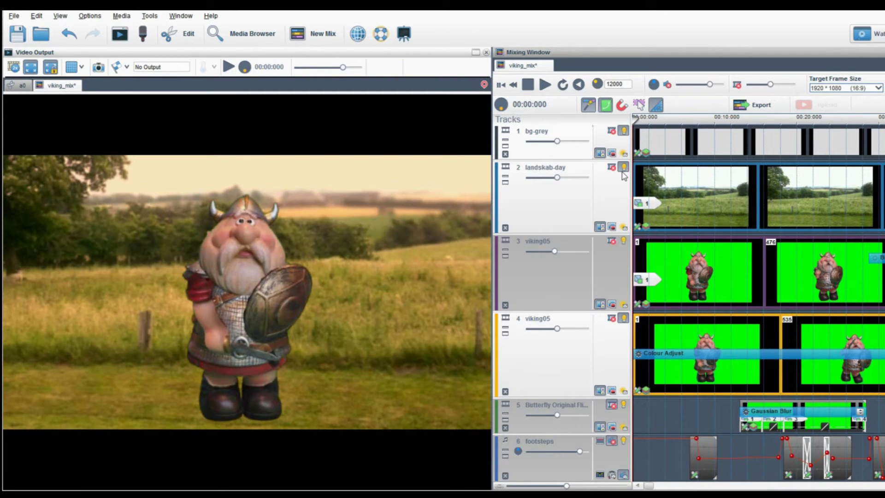
pyautogui.click(623, 167)
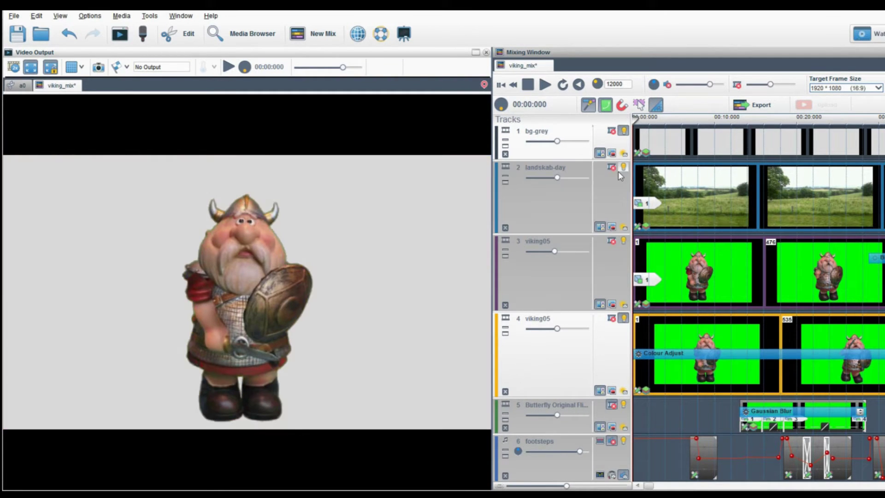
# Play the mix from the start, then solo each viking05 track to preview it alone.
pyautogui.click(548, 88)
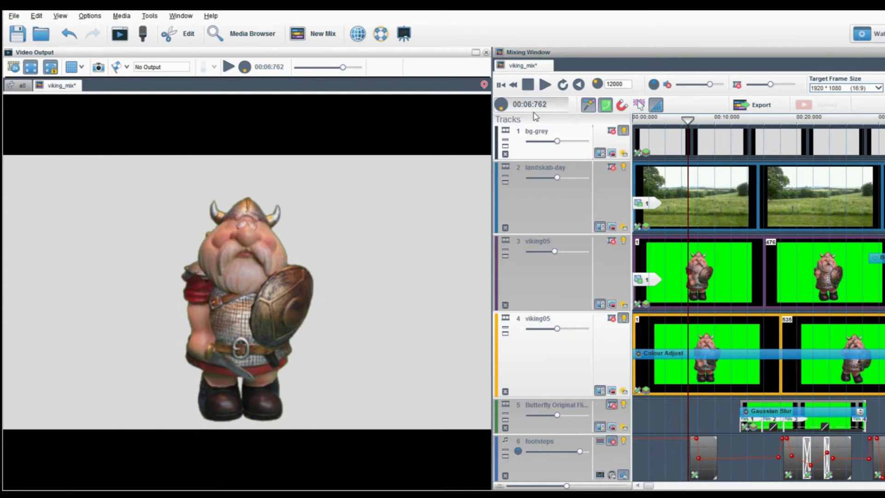
pyautogui.click(504, 86)
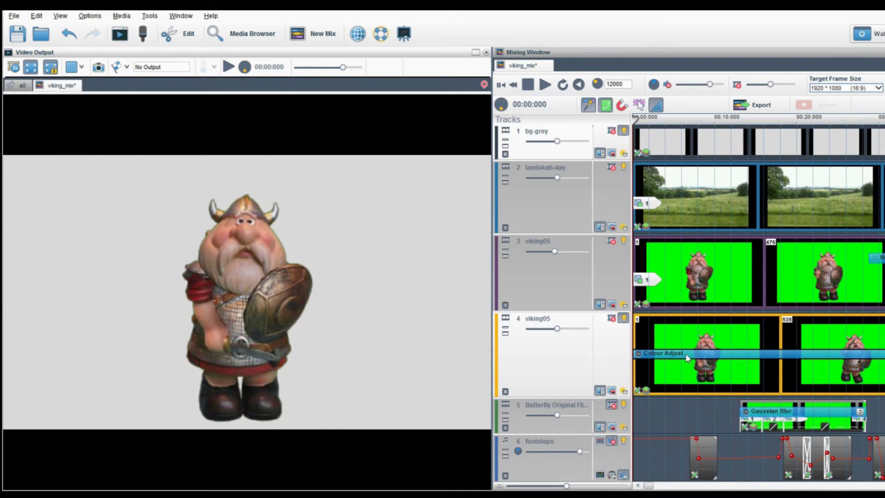
pyautogui.click(624, 242)
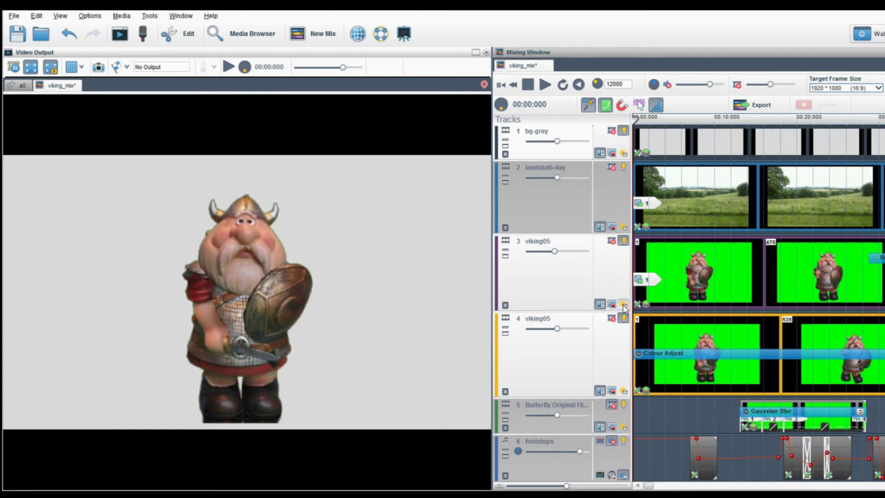
pyautogui.click(624, 319)
# In track 3's viking clip editor, try sliding the image down, then move it back up.
pyautogui.rightClick(693, 270)
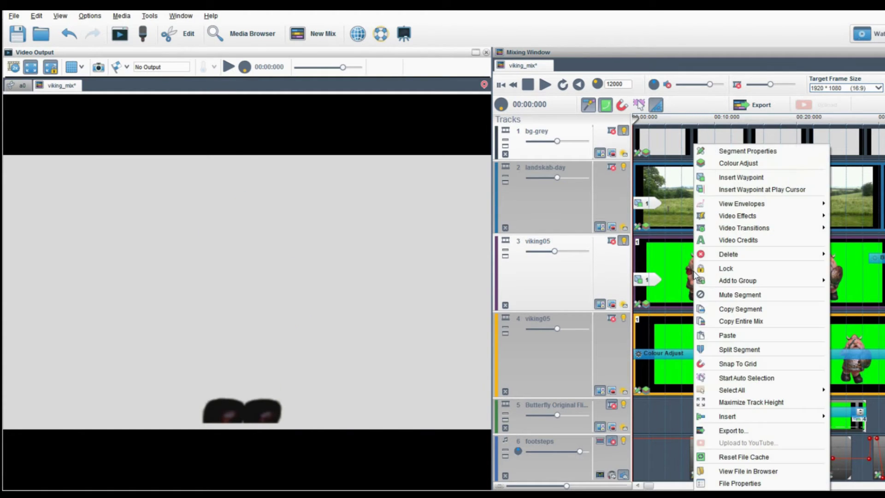
pyautogui.click(740, 163)
pyautogui.moveTo(683, 257); pyautogui.dragTo(663, 124)
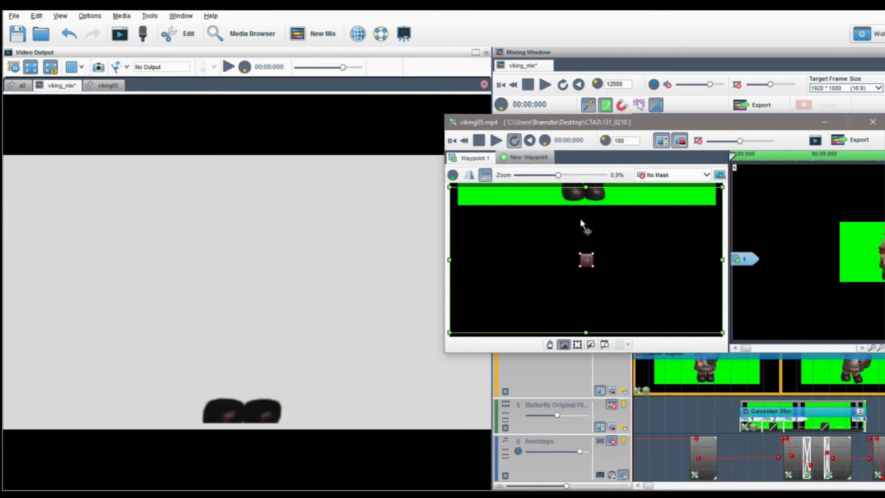
pyautogui.moveTo(552, 218); pyautogui.dragTo(554, 333)
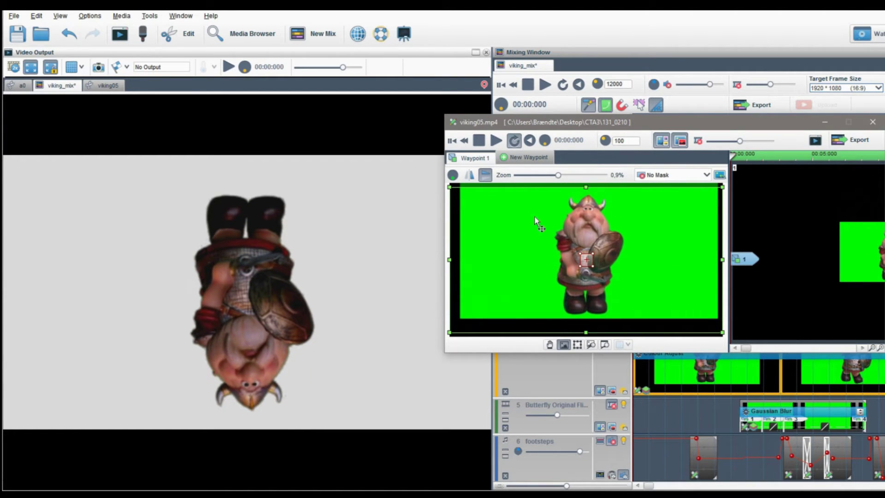
pyautogui.click(546, 88)
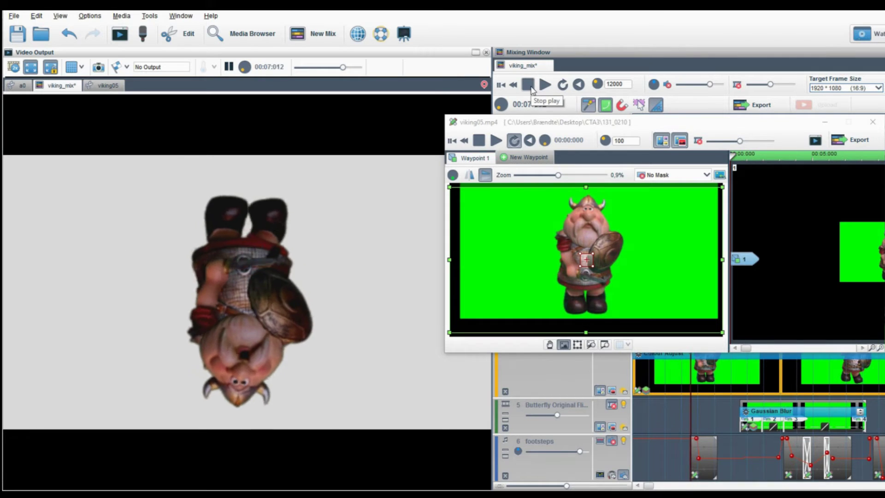
pyautogui.click(530, 87)
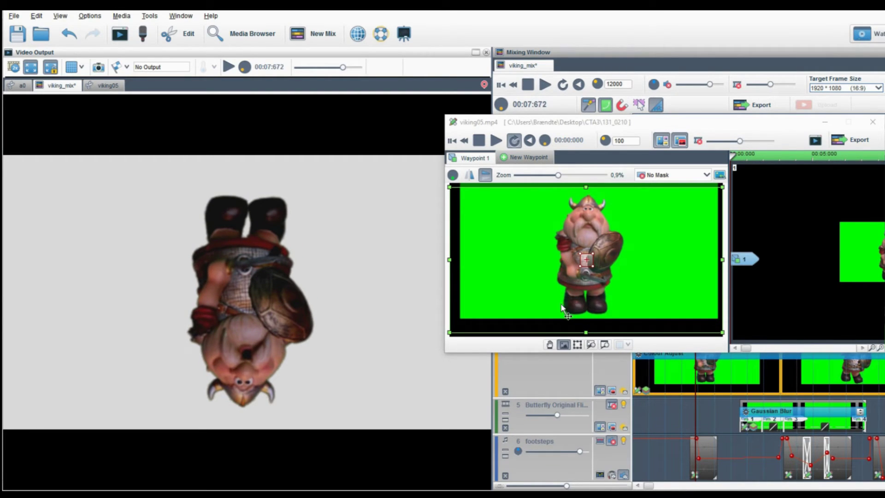
pyautogui.moveTo(563, 307); pyautogui.dragTo(556, 244)
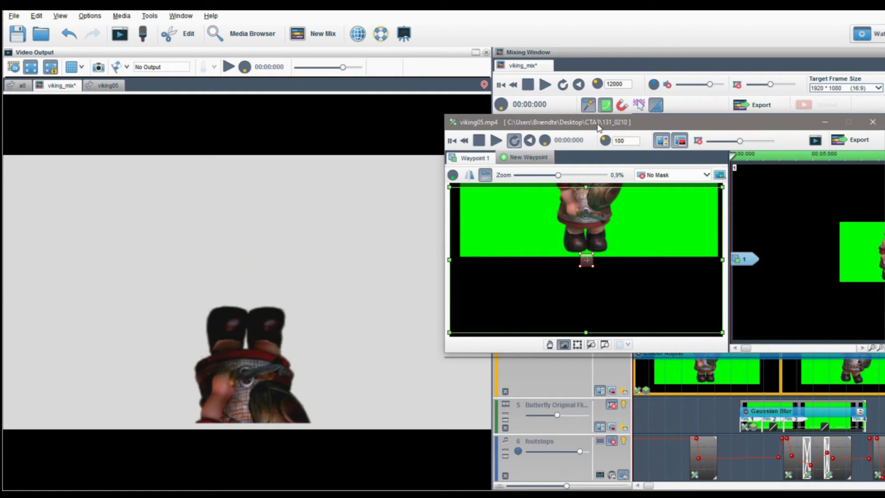
pyautogui.moveTo(598, 126); pyautogui.dragTo(633, 349)
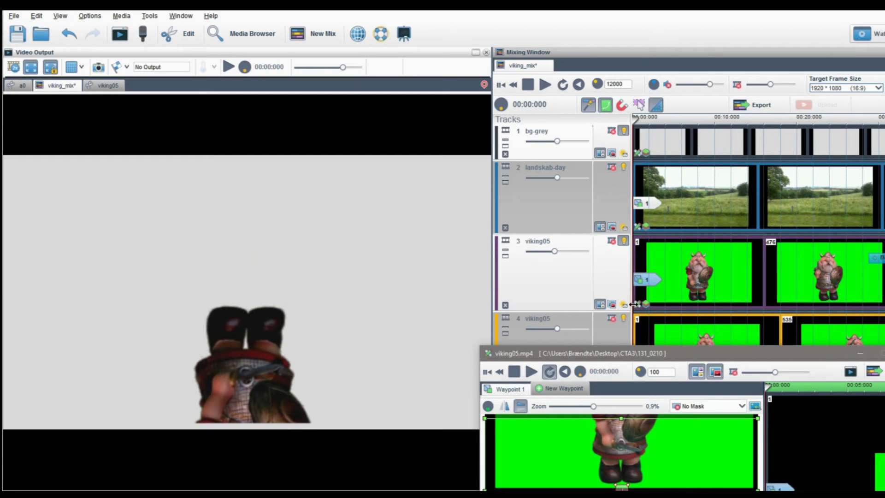
# Push the viking clip up so only its boots remain, and play to review.
pyautogui.click(624, 319)
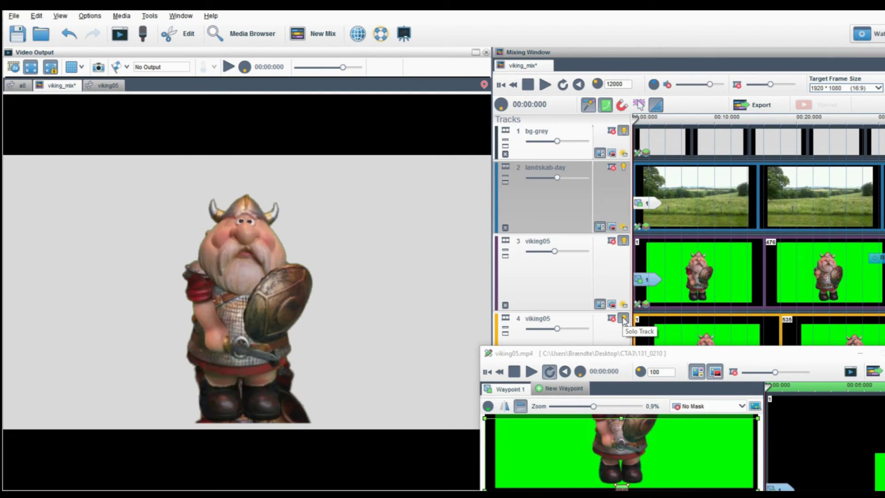
pyautogui.click(624, 319)
pyautogui.click(623, 319)
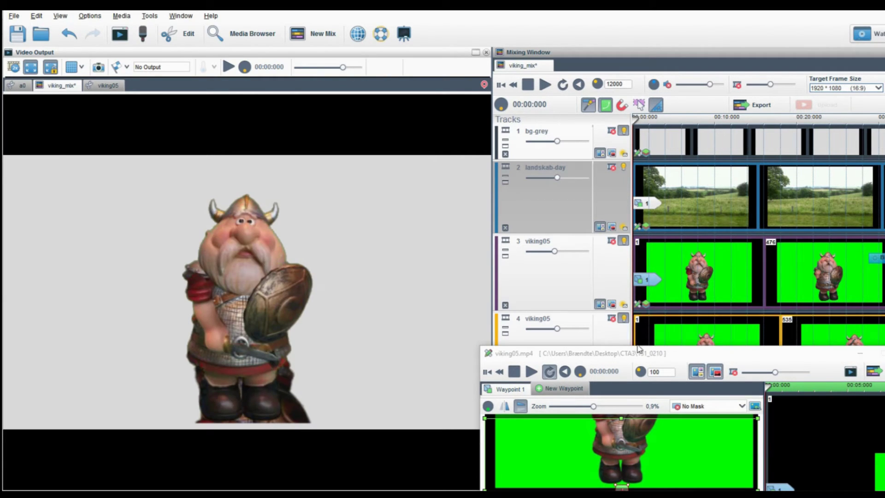
pyautogui.moveTo(640, 355); pyautogui.dragTo(663, 221)
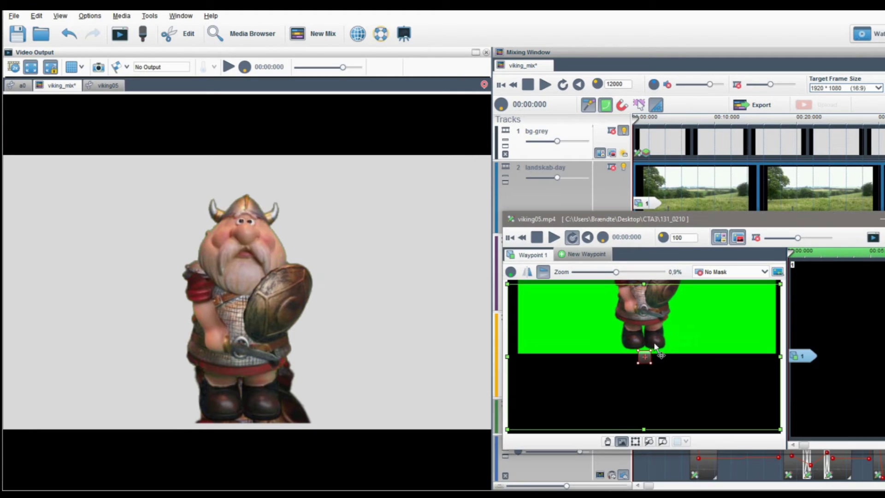
pyautogui.moveTo(673, 363)
pyautogui.mouseDown()
pyautogui.moveTo(673, 378)
pyautogui.moveTo(668, 306)
pyautogui.moveTo(677, 385)
pyautogui.moveTo(709, 392)
pyautogui.moveTo(688, 369)
pyautogui.mouseUp()
pyautogui.click(553, 89)
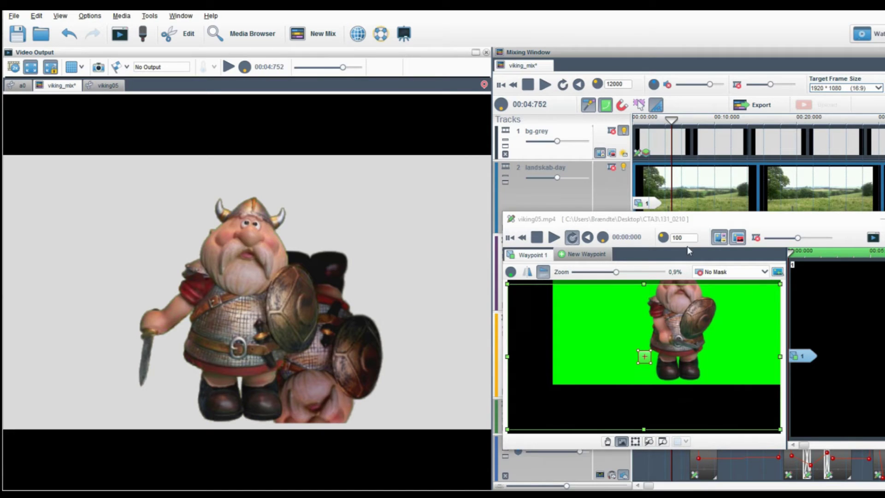
# Shift the viking clip left and up mostly out of frame, check against the landscape, and close the editor.
pyautogui.moveTo(718, 320)
pyautogui.mouseDown()
pyautogui.moveTo(691, 322)
pyautogui.moveTo(701, 334)
pyautogui.moveTo(704, 325)
pyautogui.mouseUp()
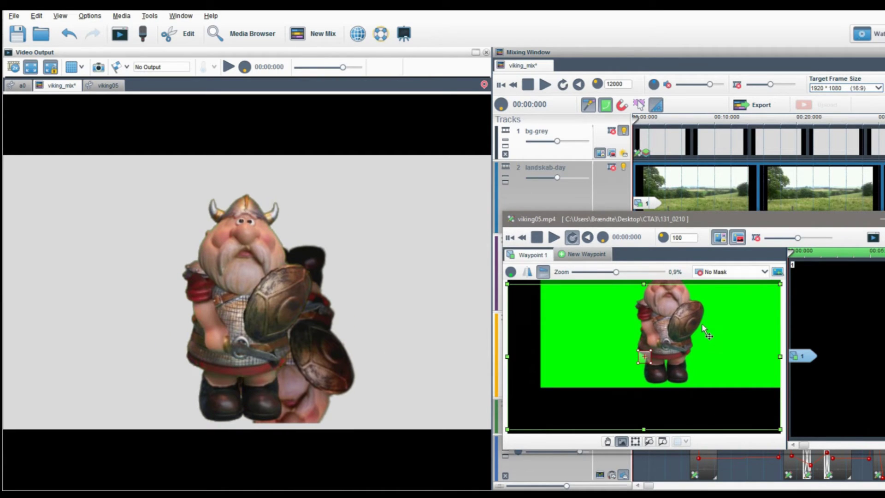
pyautogui.moveTo(701, 358); pyautogui.dragTo(677, 285)
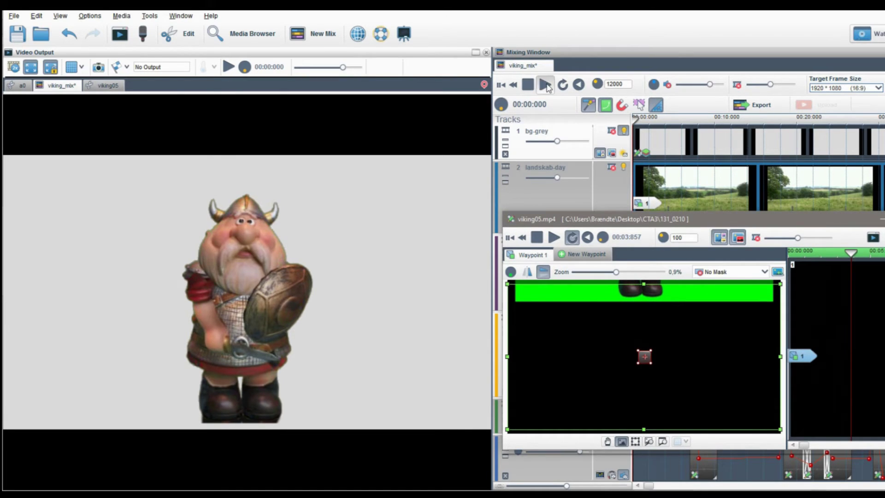
pyautogui.click(546, 84)
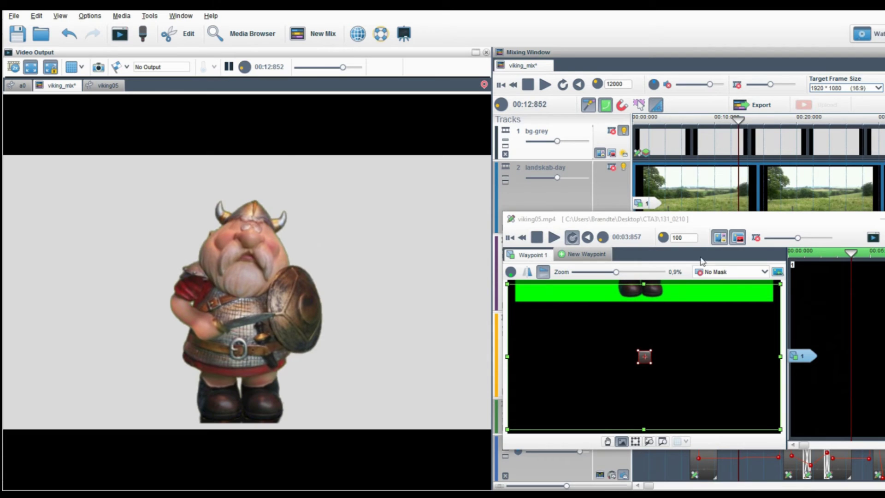
pyautogui.moveTo(720, 220); pyautogui.dragTo(697, 237)
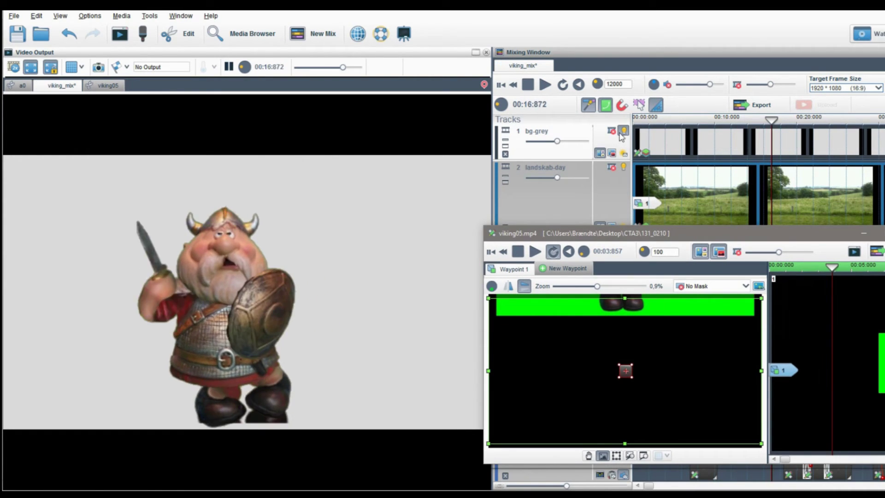
pyautogui.click(624, 167)
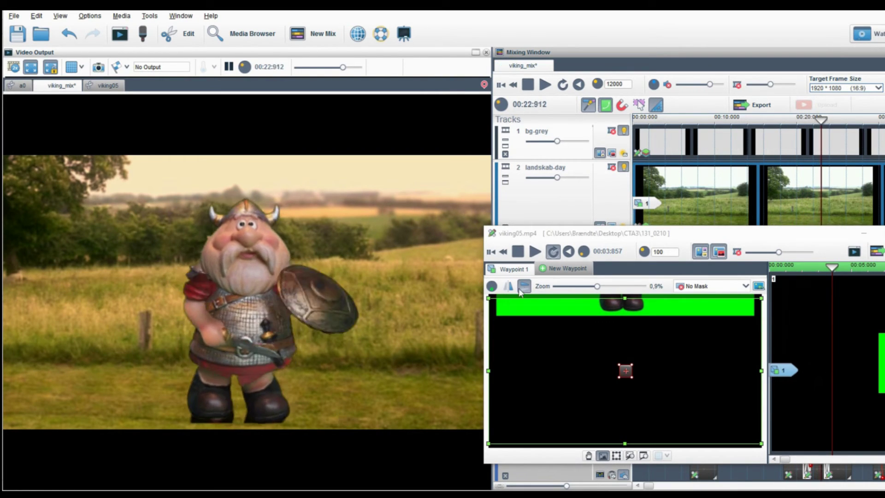
pyautogui.click(624, 168)
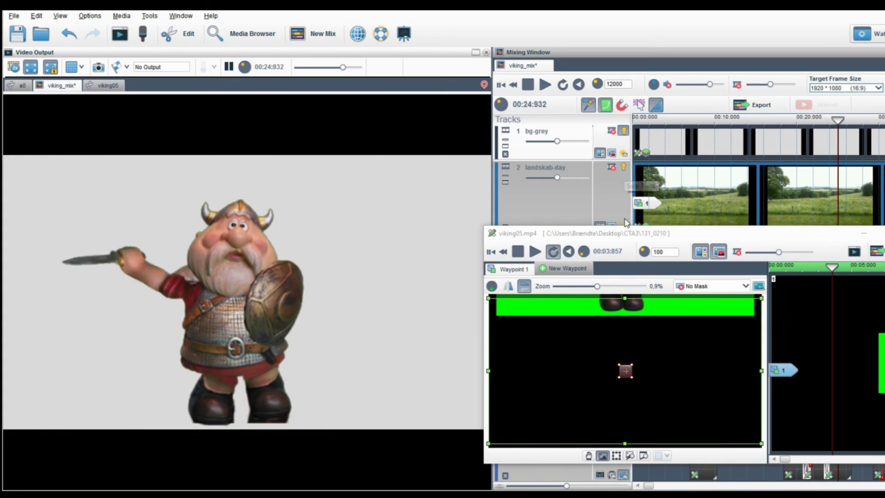
pyautogui.click(501, 84)
pyautogui.press('Escape')
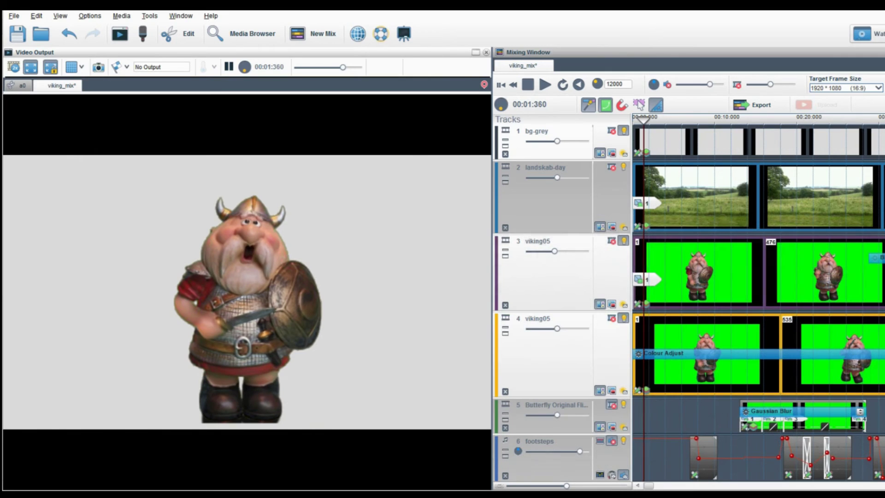
# Apply a blur effect to track 3's second clip and step back to an earlier point.
pyautogui.moveTo(877, 263); pyautogui.dragTo(790, 264)
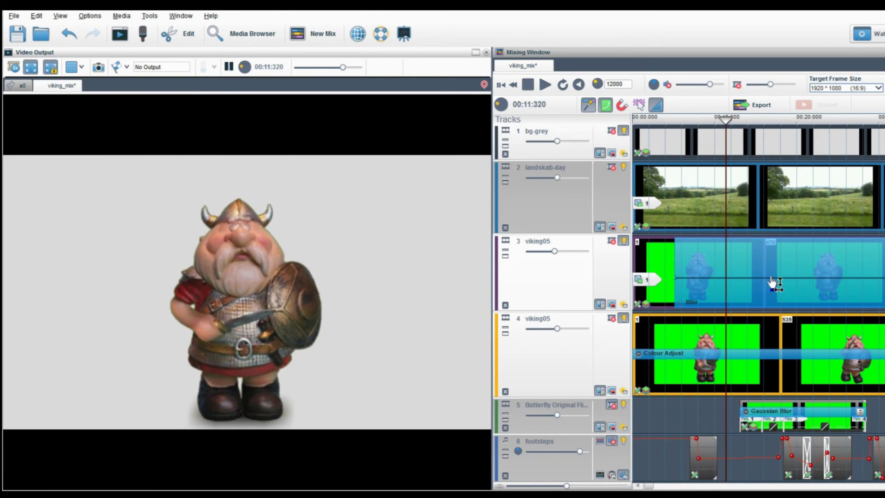
pyautogui.click(808, 275)
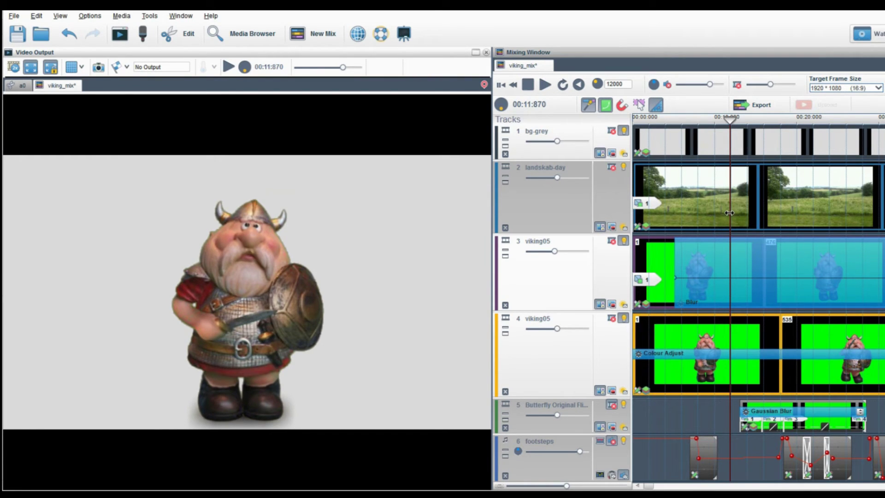
pyautogui.moveTo(731, 213)
pyautogui.mouseDown()
pyautogui.moveTo(706, 212)
pyautogui.moveTo(714, 213)
pyautogui.mouseUp()
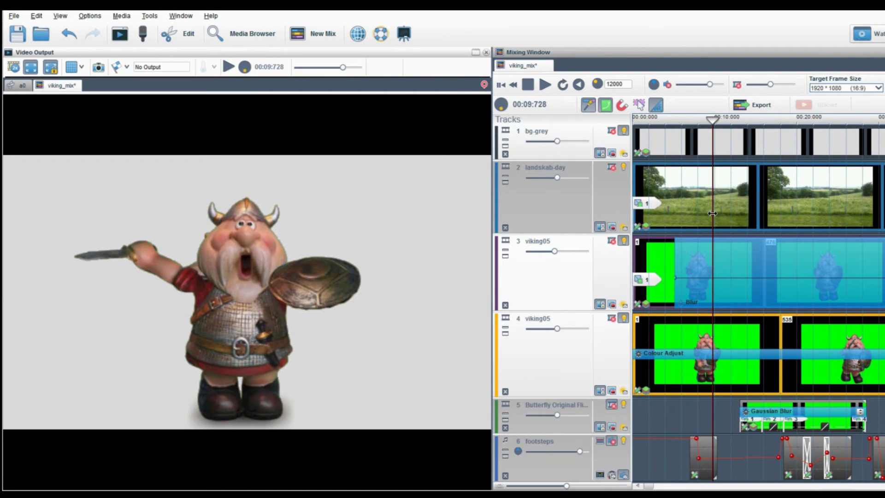
pyautogui.scroll(3, 817, 211)
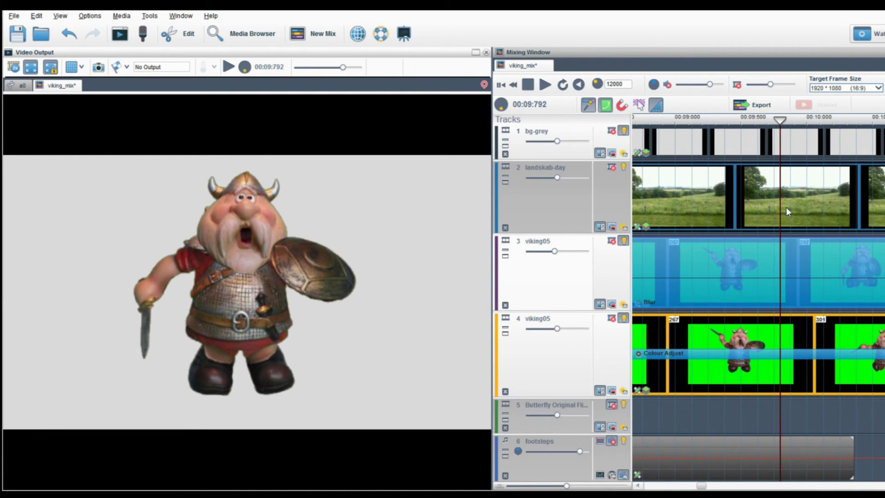
pyautogui.moveTo(780, 210); pyautogui.dragTo(773, 210)
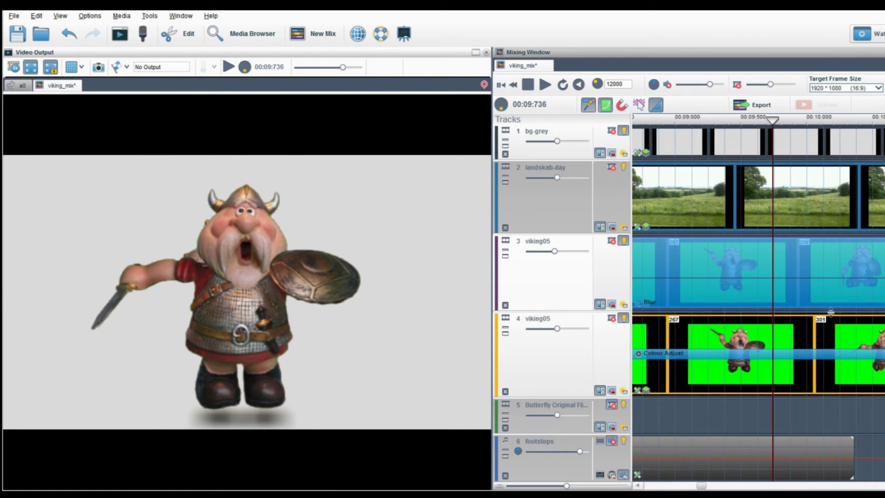
# Lower track 3's level line to darken the viking's soft shadow, then play the mix.
pyautogui.moveTo(812, 285); pyautogui.dragTo(813, 260)
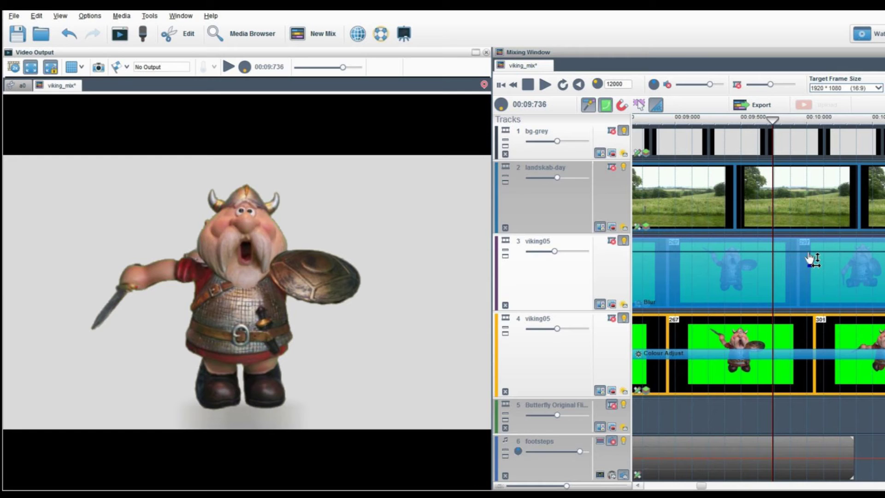
pyautogui.moveTo(812, 259); pyautogui.dragTo(809, 288)
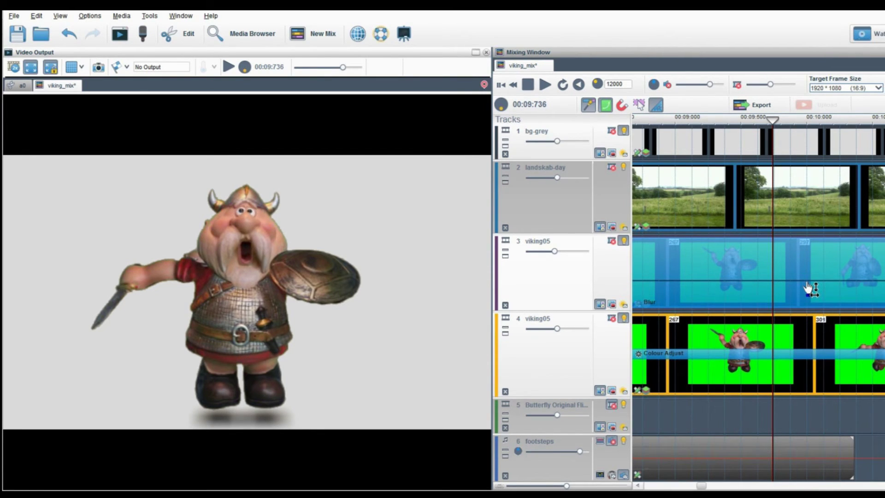
pyautogui.click(543, 88)
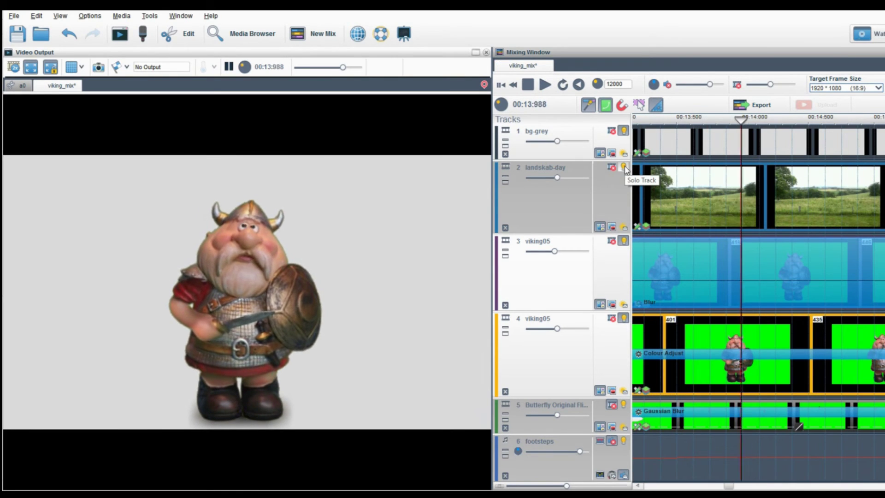
pyautogui.scroll(-3, 721, 239)
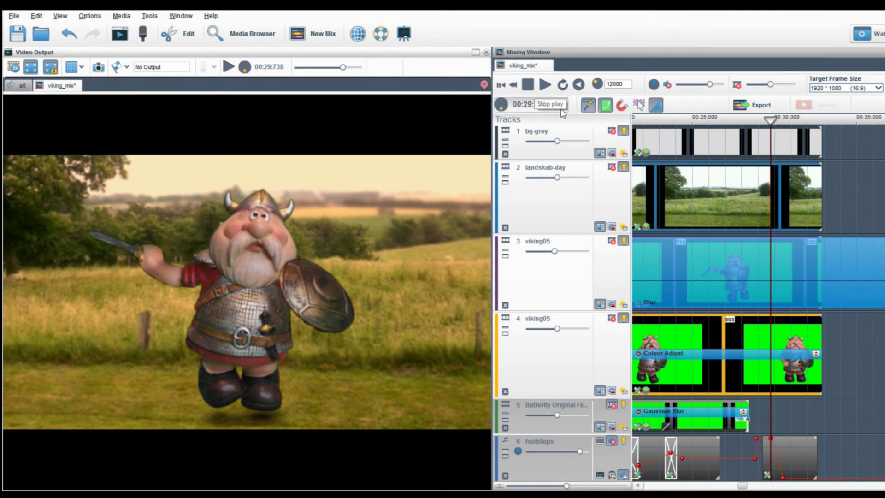
# Rewind the mix so the playhead returns to 00:00:000.
pyautogui.click(501, 85)
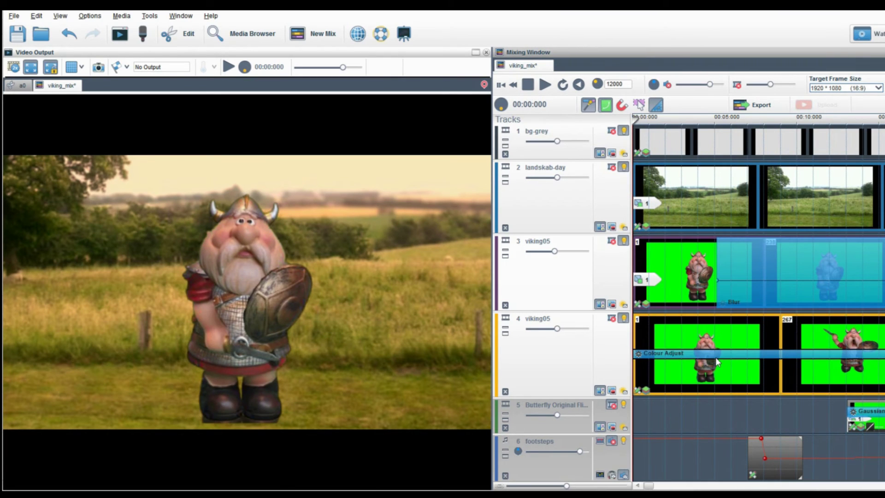
# Turn off Green Screen keying on the track 4 viking clip in Colour Adjust.
pyautogui.rightClick(694, 320)
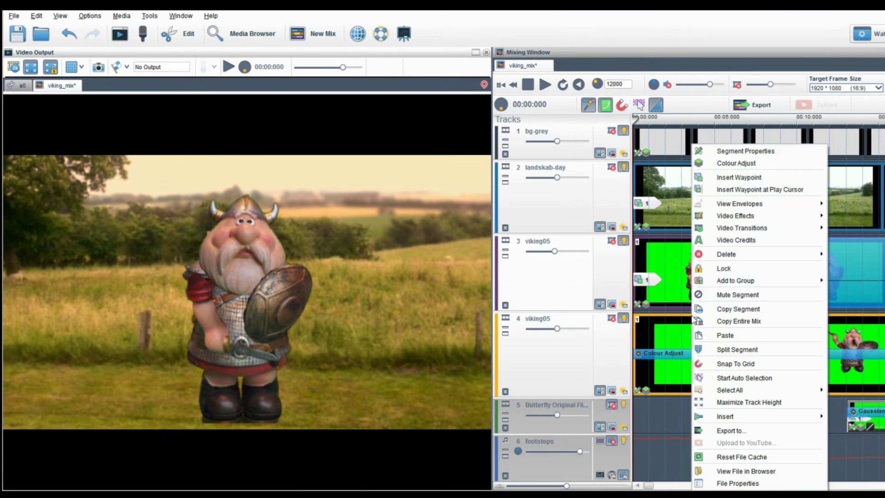
pyautogui.click(736, 163)
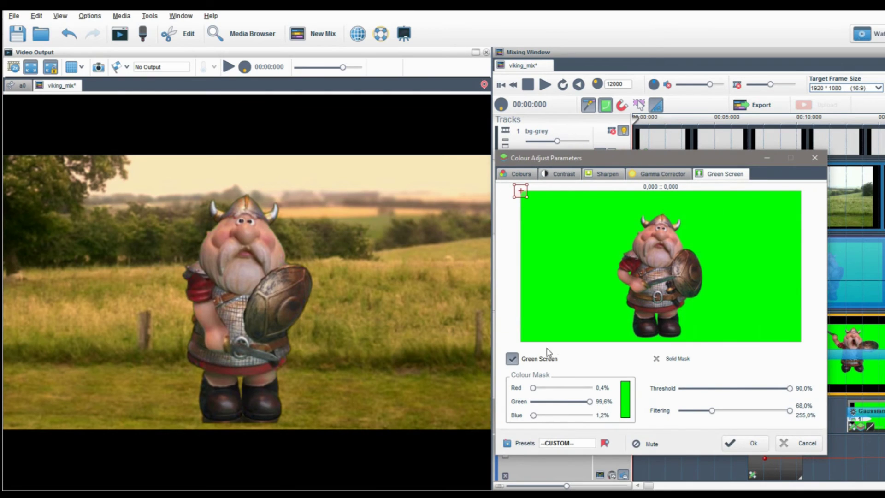
pyautogui.click(512, 359)
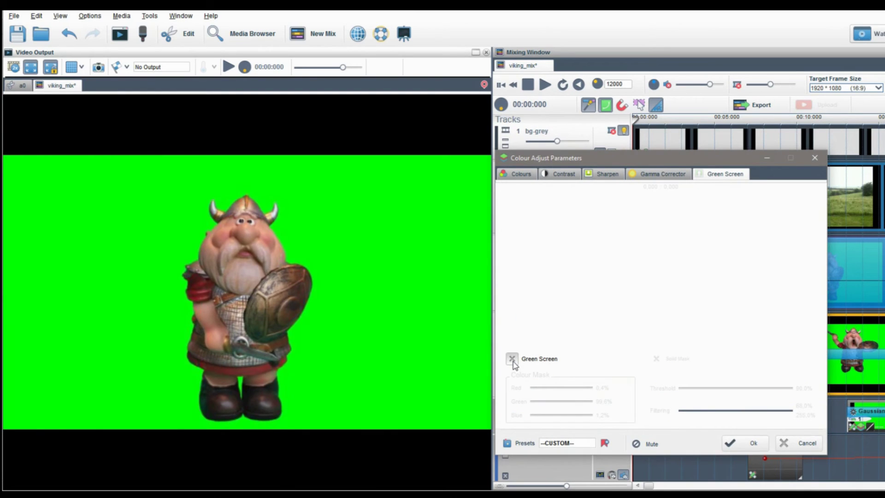
pyautogui.click(742, 444)
# Move playback to about 2.6 seconds and turn off Green Screen keying on the track 3 clip.
pyautogui.rightClick(697, 273)
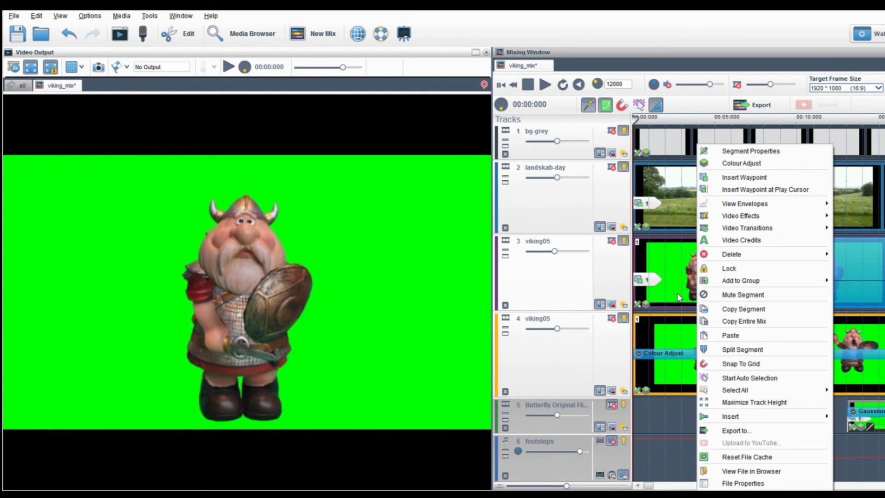
pyautogui.click(675, 409)
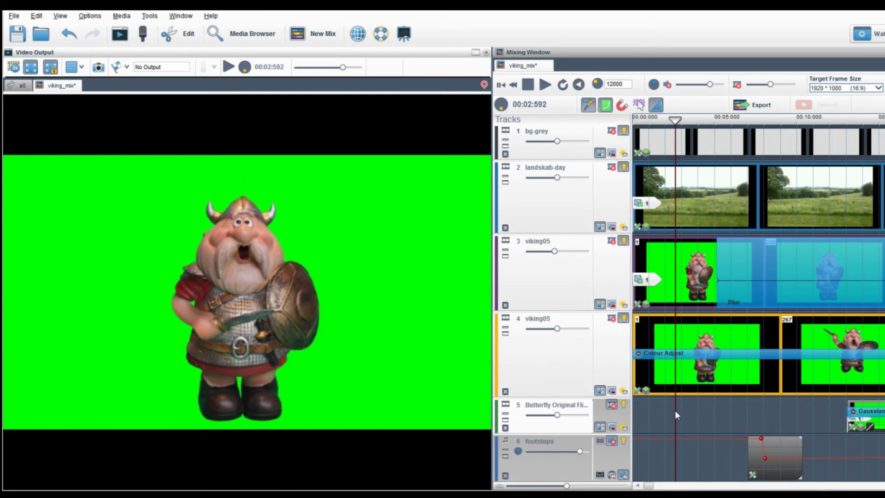
pyautogui.rightClick(685, 273)
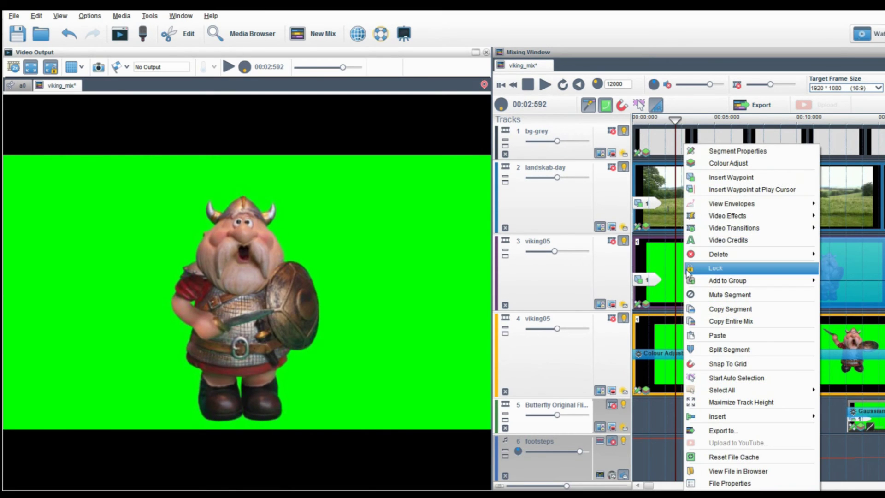
pyautogui.click(727, 164)
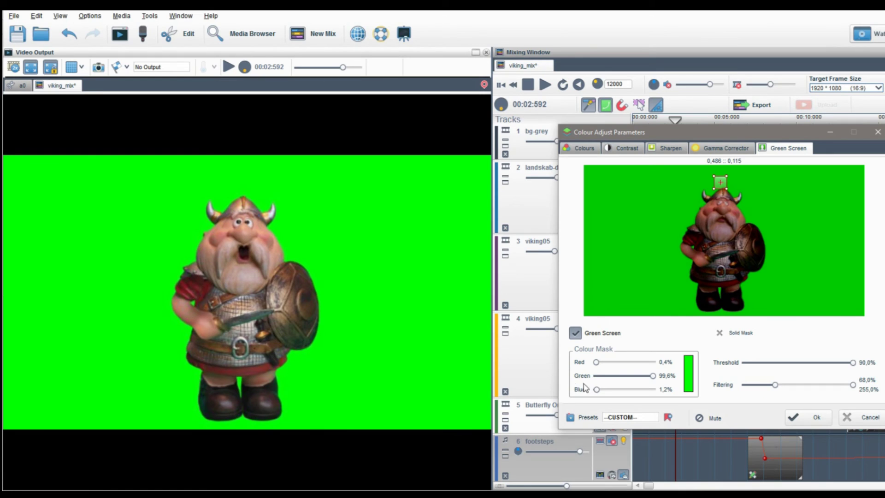
pyautogui.click(575, 332)
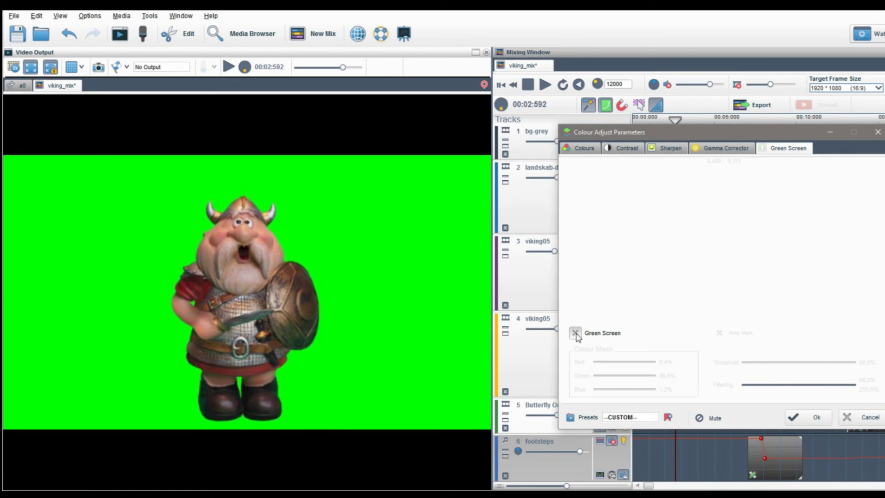
pyautogui.click(797, 416)
# Turn Green Screen keying back on for the viking clip and start playing the mix.
pyautogui.rightClick(702, 343)
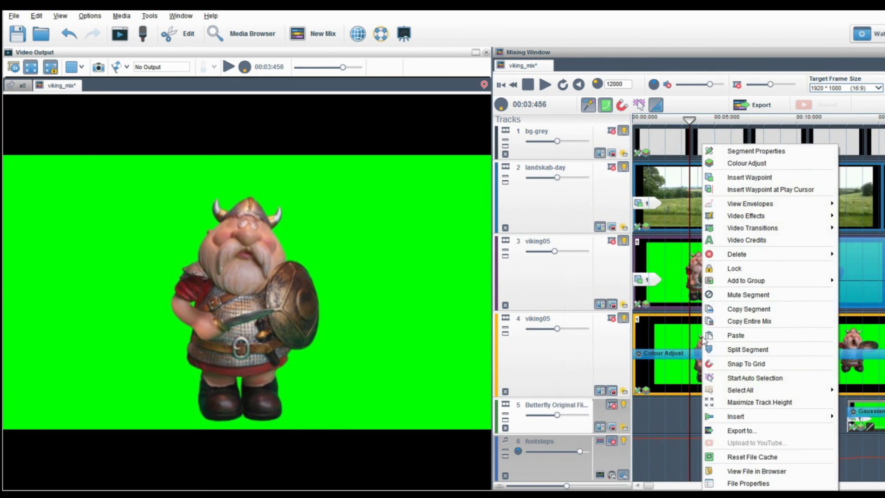
pyautogui.click(730, 164)
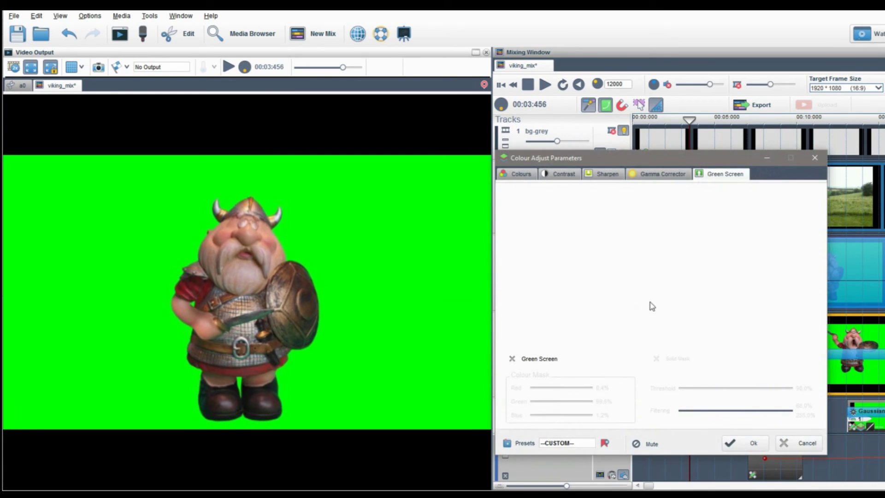
pyautogui.click(511, 359)
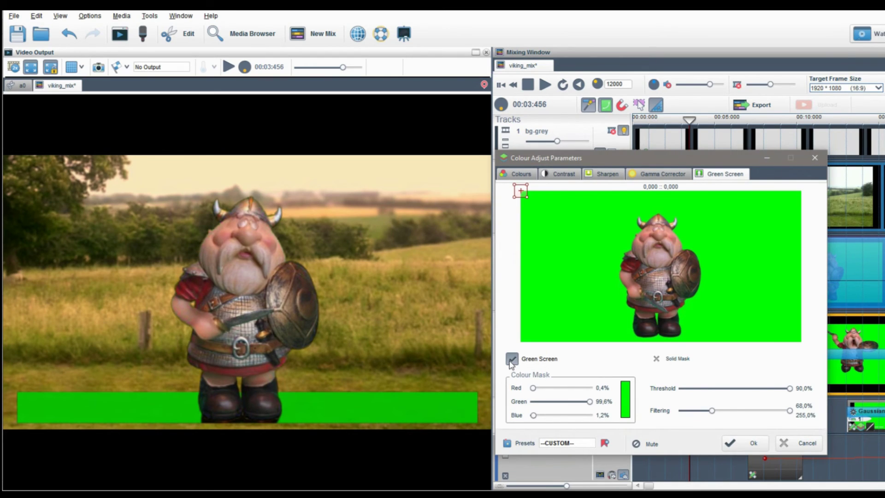
pyautogui.click(737, 444)
pyautogui.press('space')
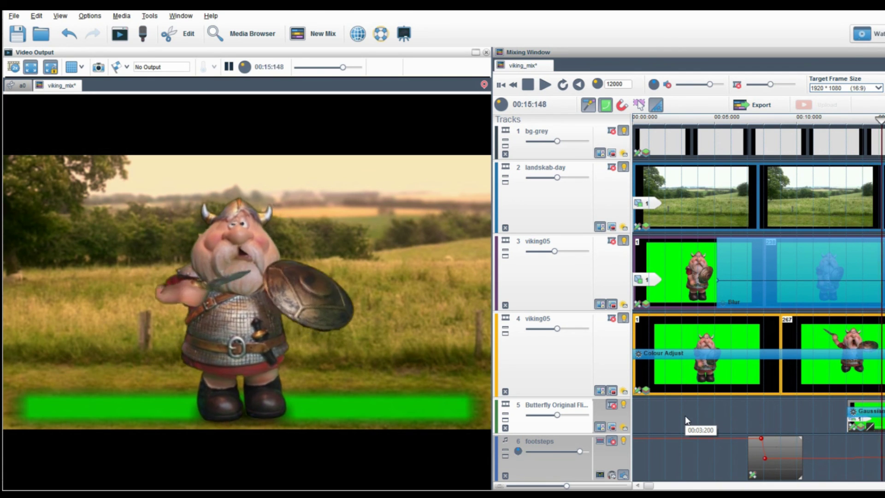
# Restart playback from about 3.6 seconds on the timeline ruler.
pyautogui.click(685, 417)
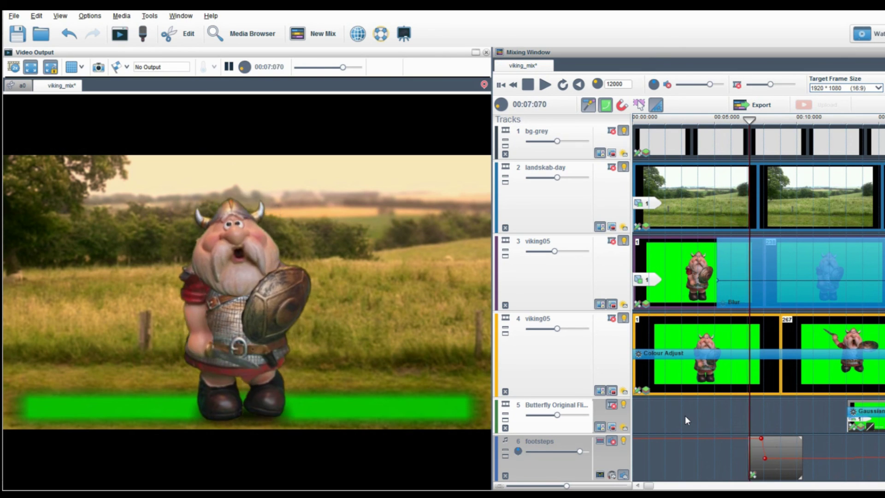
# Enable Green Screen on the track 3 clip, then hide the landscape track at about 4 seconds.
pyautogui.rightClick(698, 276)
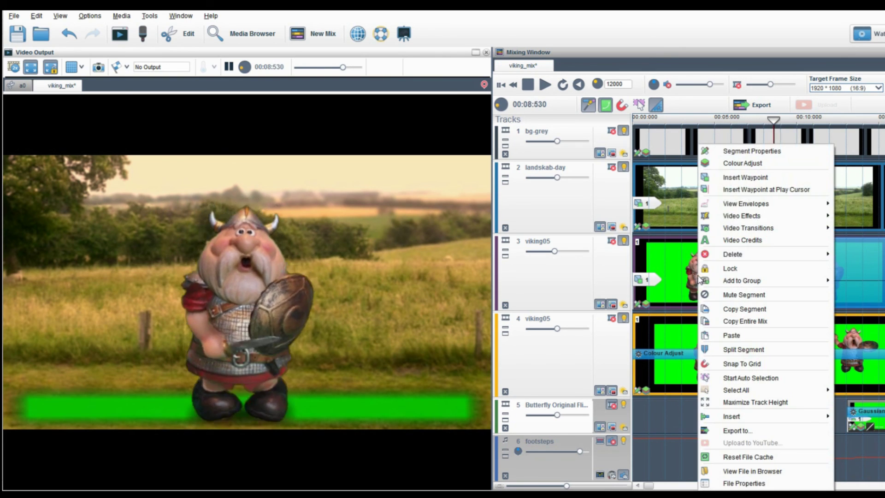
pyautogui.click(724, 166)
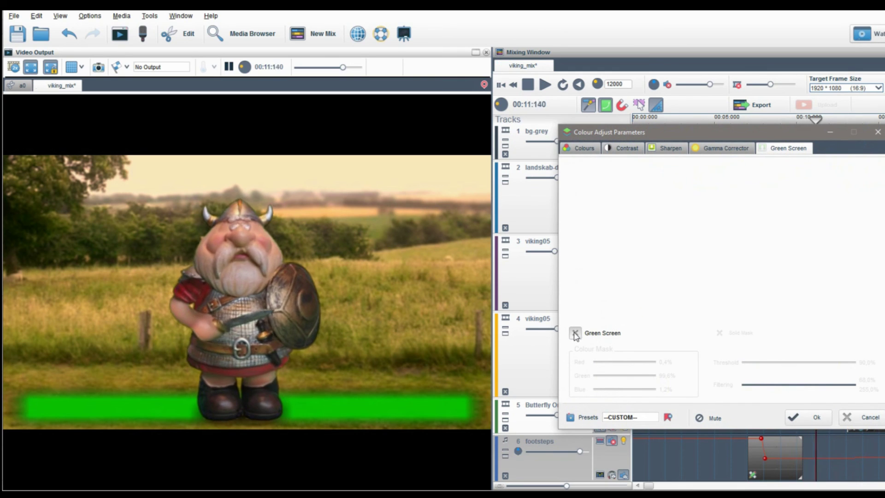
pyautogui.click(575, 334)
pyautogui.click(806, 417)
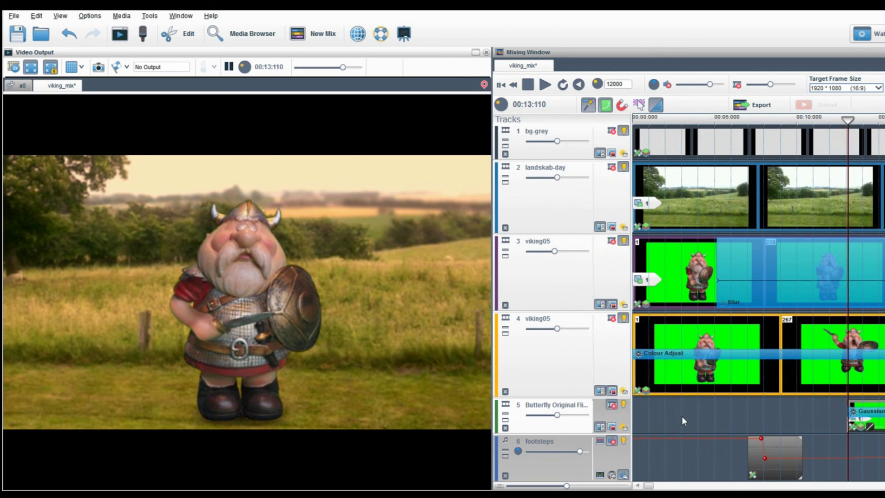
pyautogui.click(699, 408)
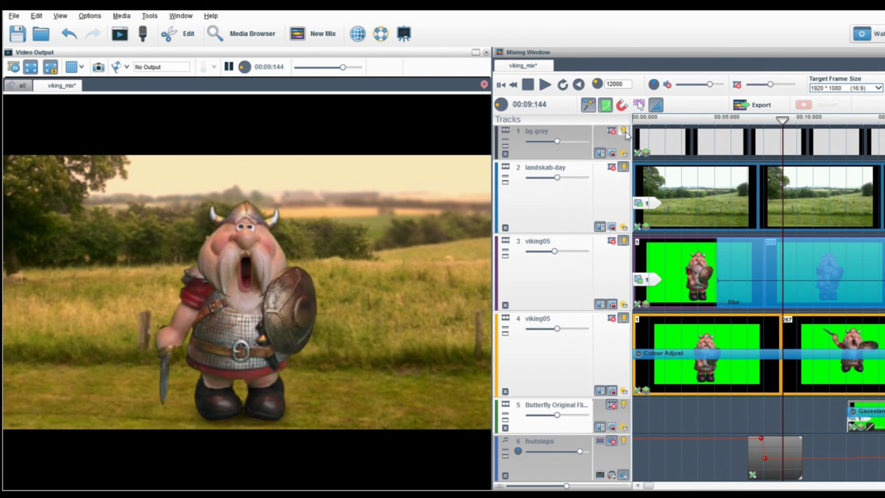
pyautogui.click(623, 167)
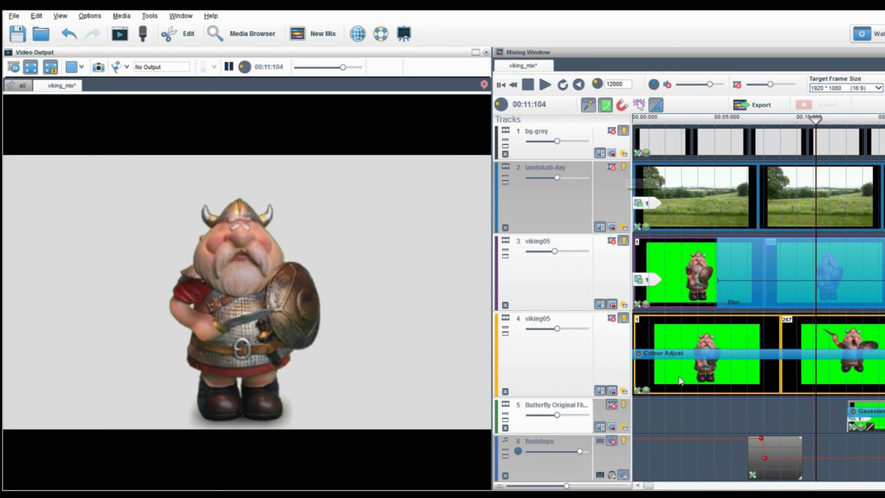